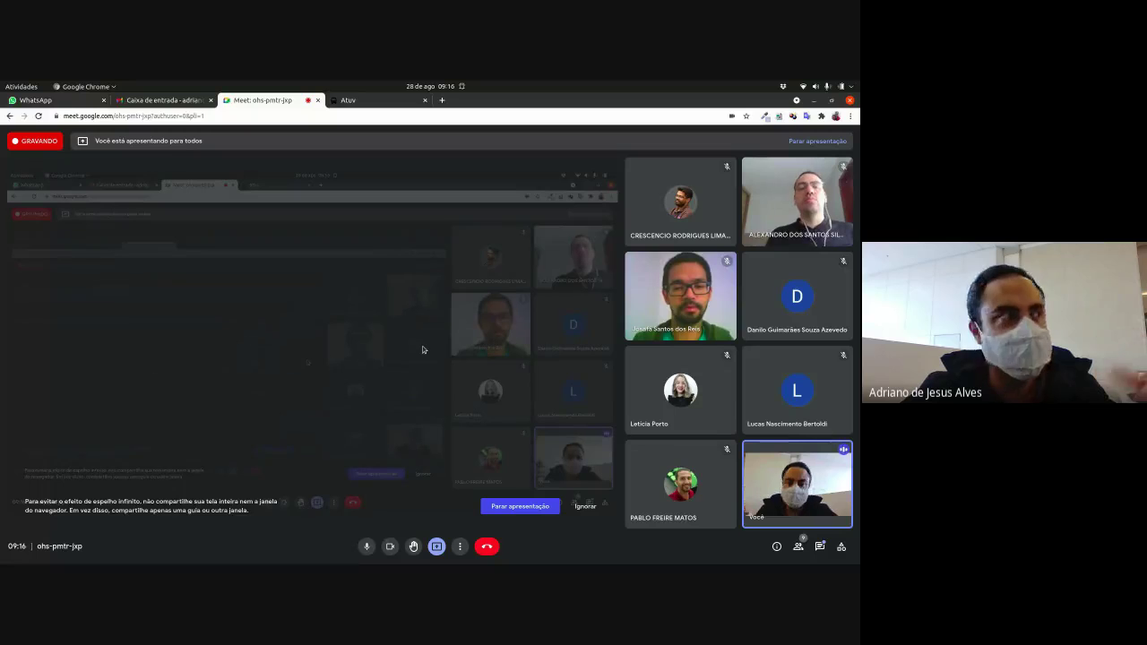
Step: Switch the shared view to the ATUV login page in the Atuv browser tab
click(372, 99)
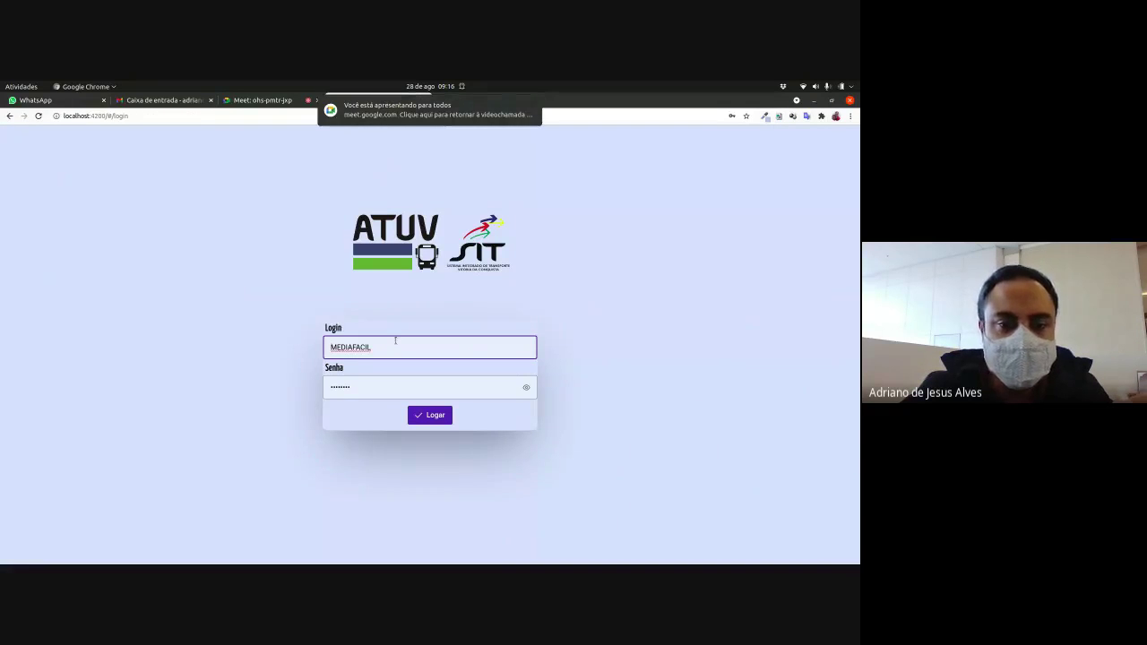
Step: Clear the prefilled login name and password from the ATUV login fields
drag(395, 340, 329, 346)
key(BackSpace)
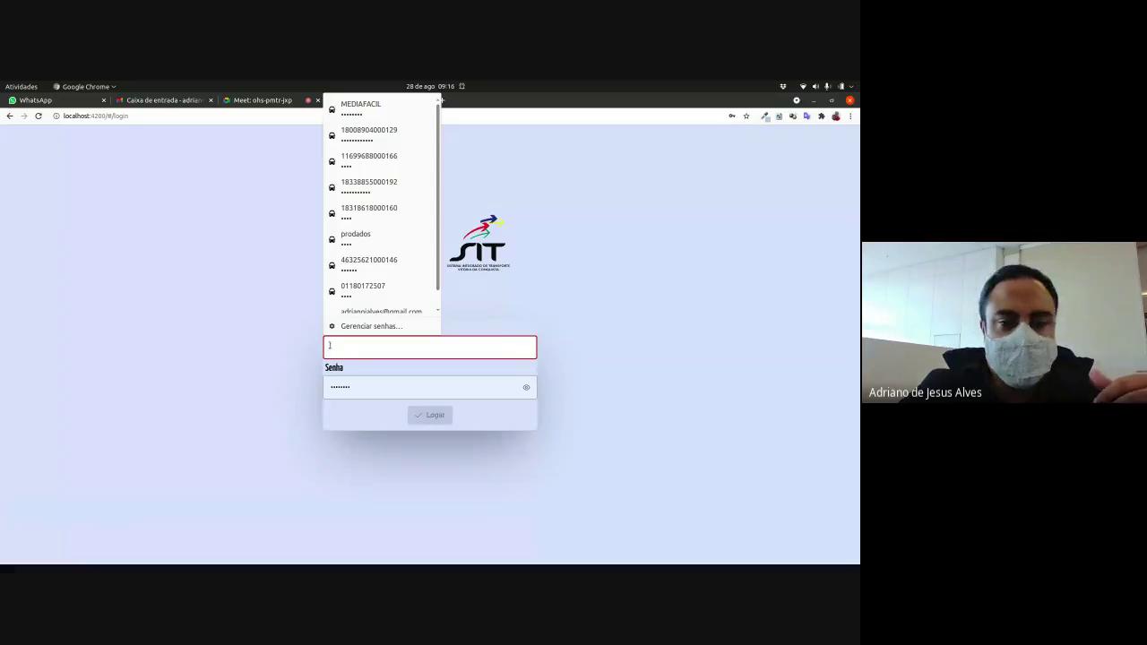
drag(340, 386, 333, 387)
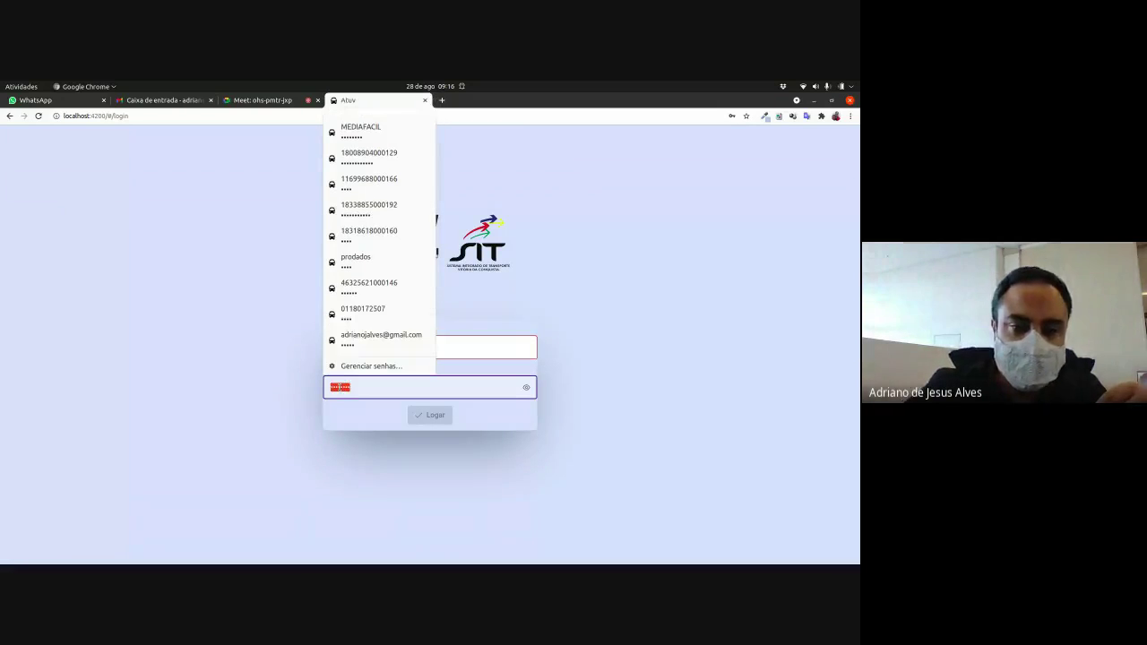
key(BackSpace)
click(282, 385)
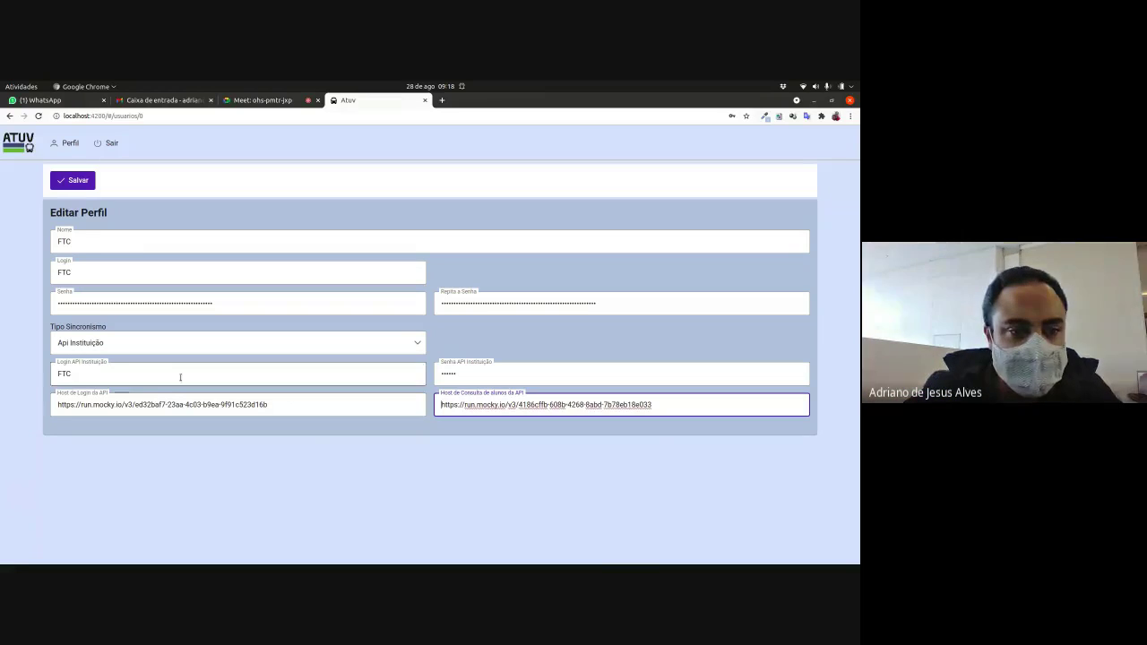
Step: Set Tipo Sincronismo to XLS in Editar Perfil and save the profile
click(180, 343)
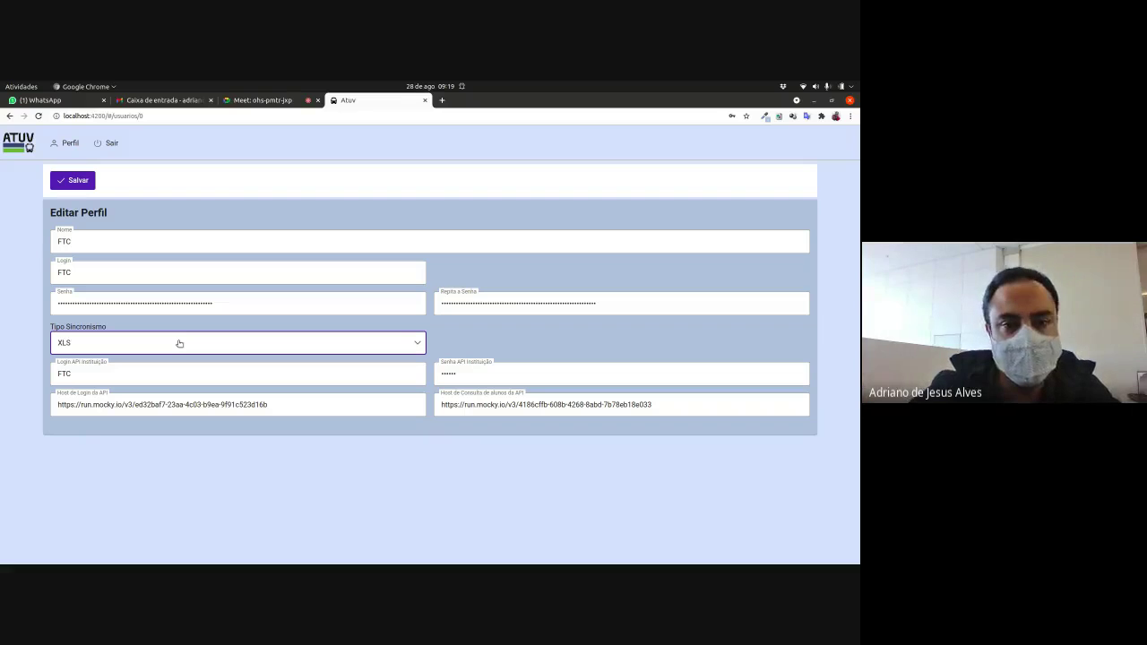
click(285, 364)
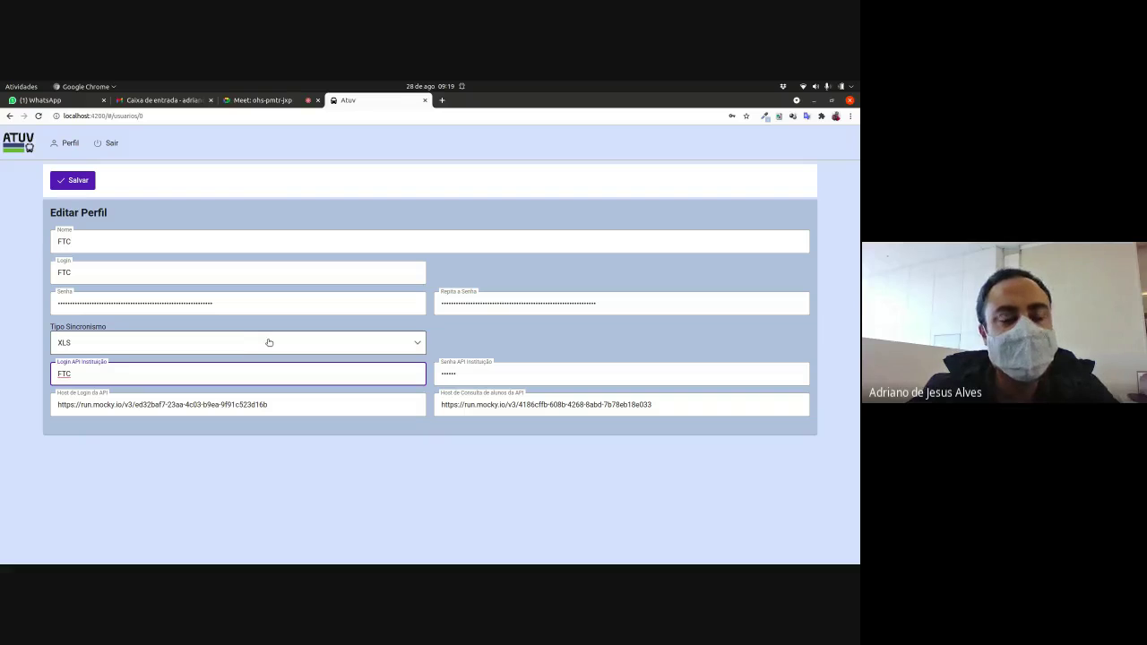
click(269, 343)
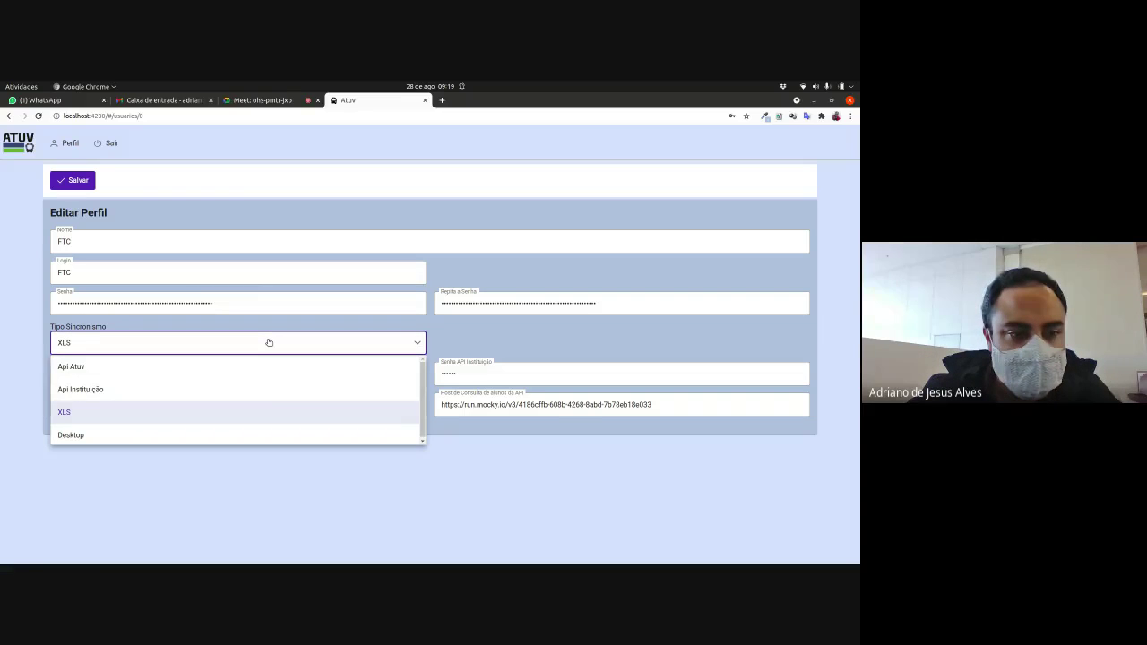
click(269, 343)
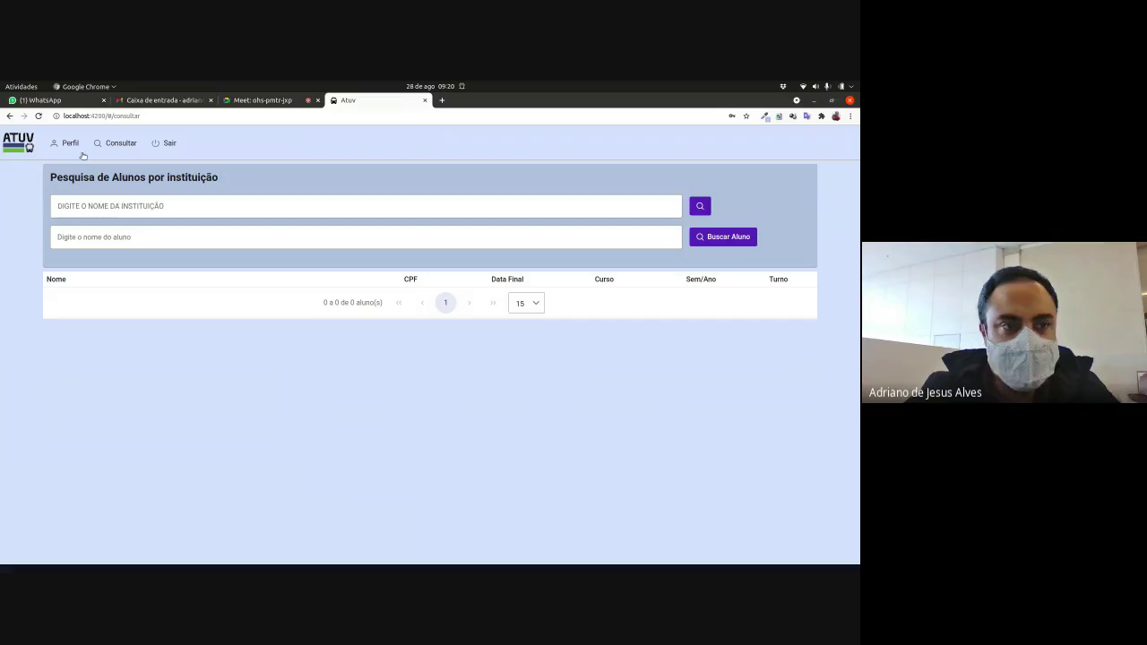
Step: Search the FTC institution's students via Perfil > Consultar, then sign out with Sair
click(68, 144)
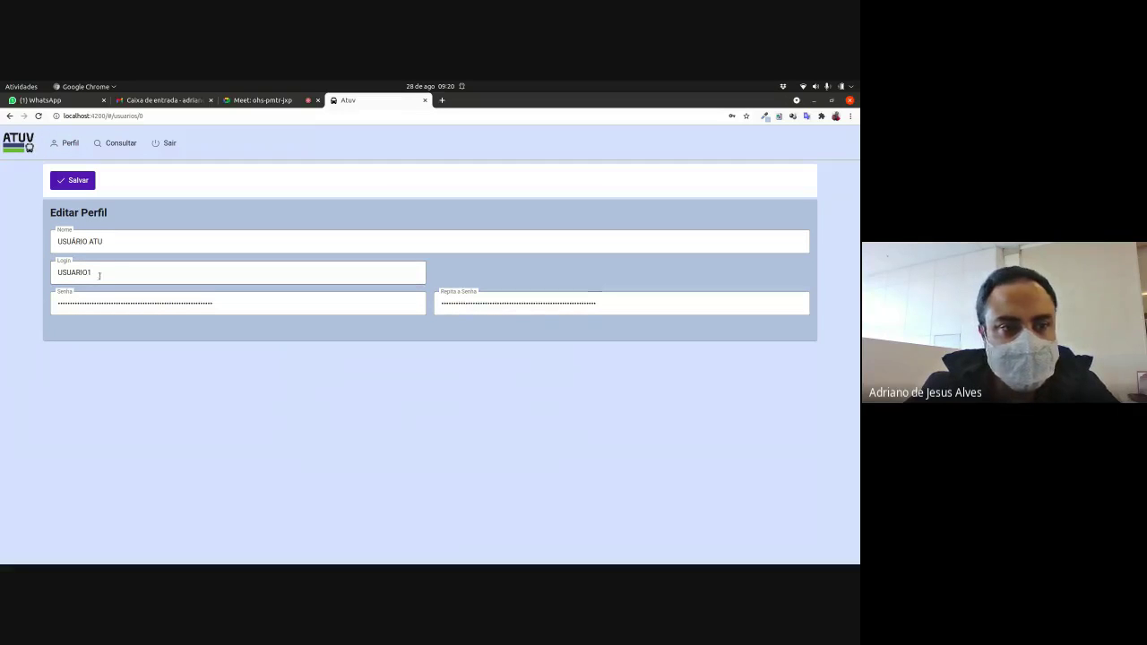
click(121, 144)
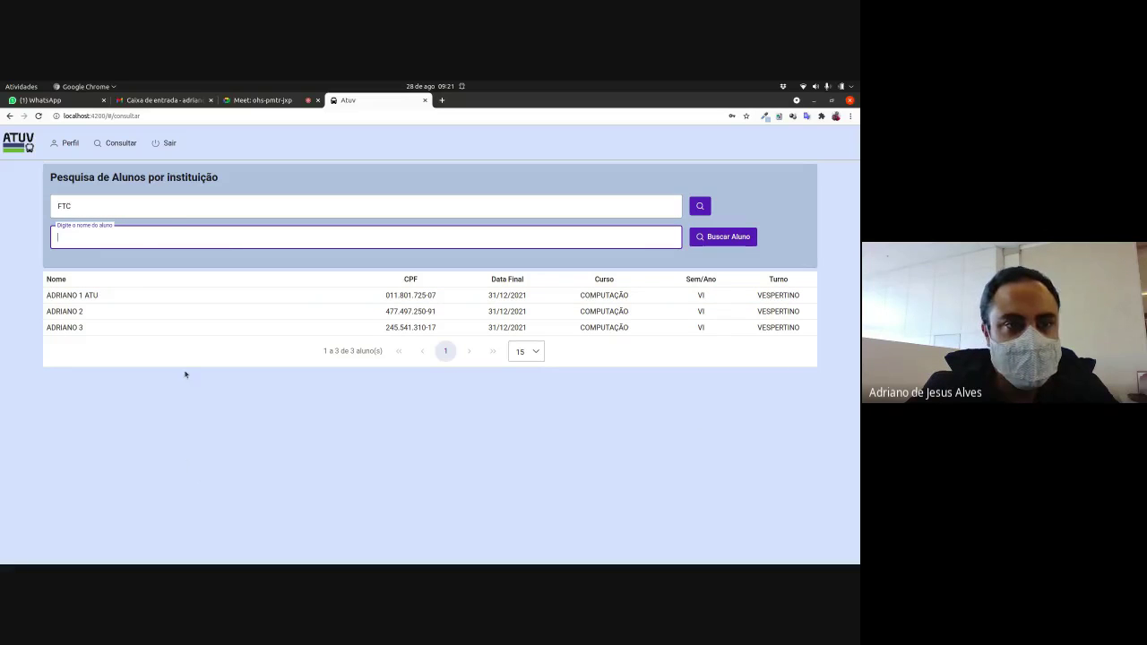
click(165, 145)
Step: Log into ATUV with the administrator's login name and password
text(A)
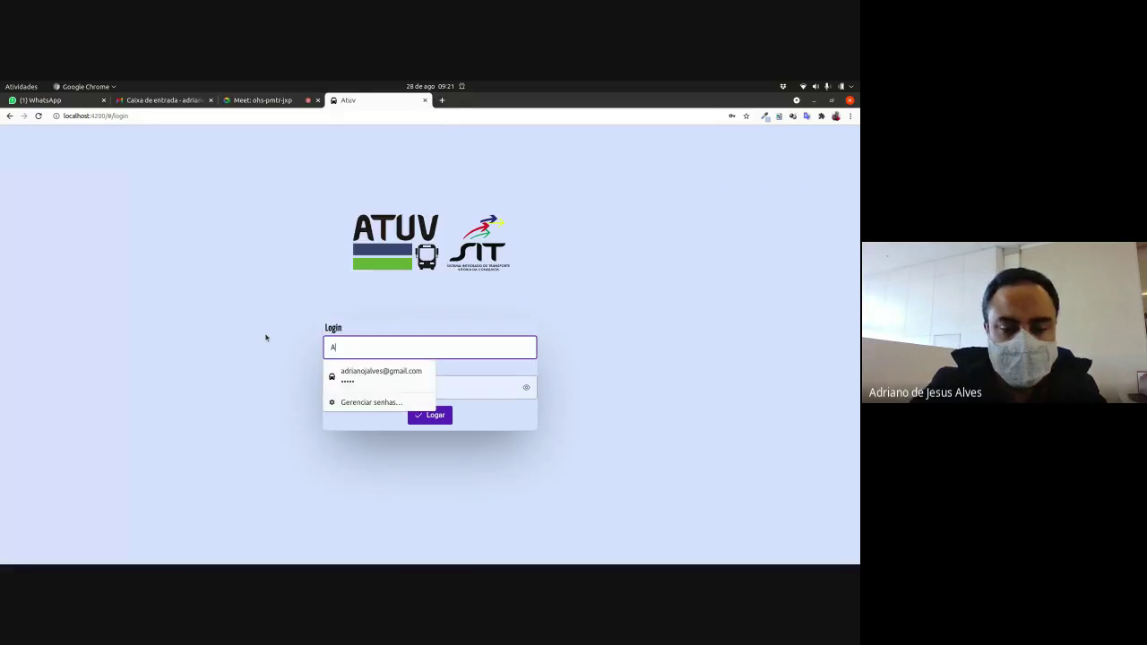
text(DRIANO)
key(Tab)
text(1234)
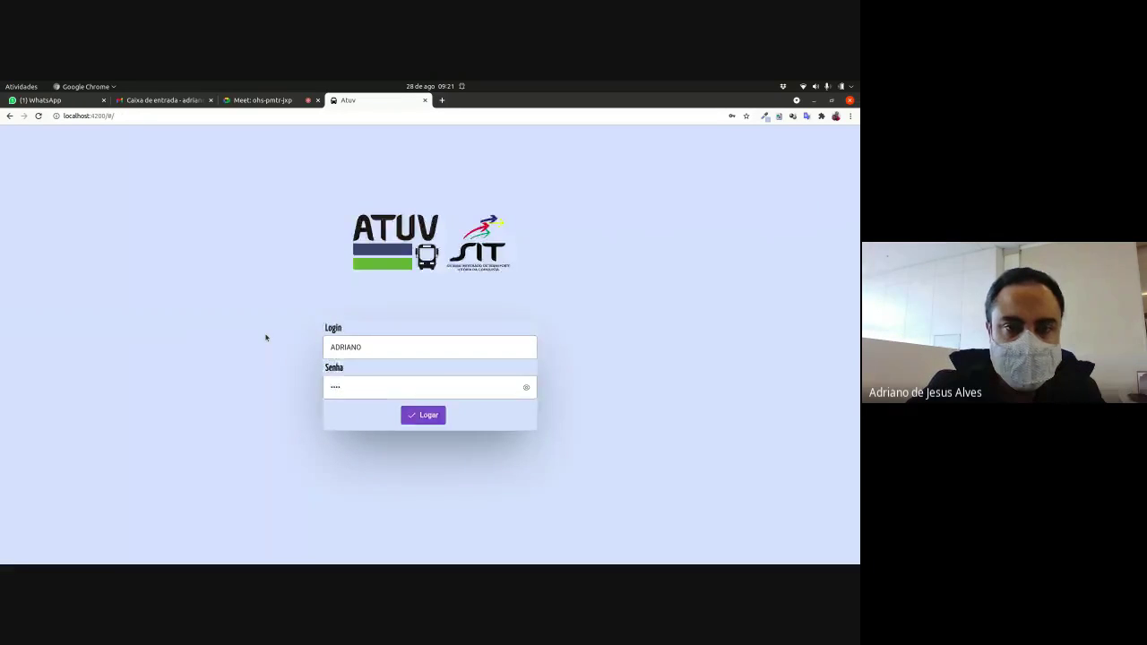
key(Return)
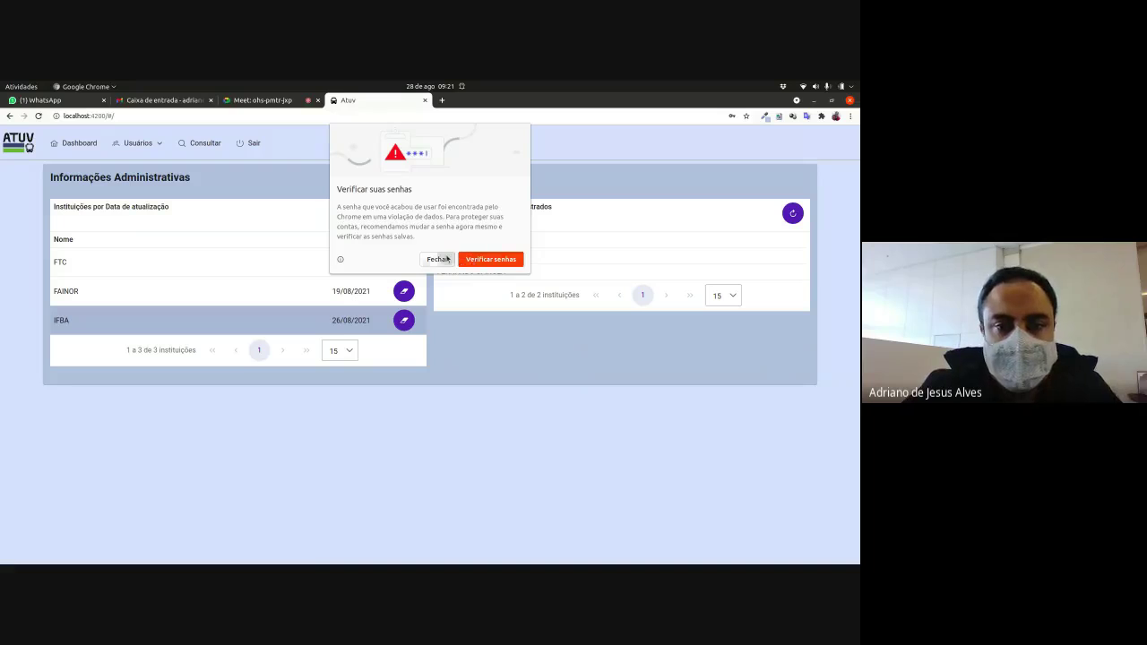
Step: Dismiss the password warning and delete all FTC students, confirming with Sim
click(440, 259)
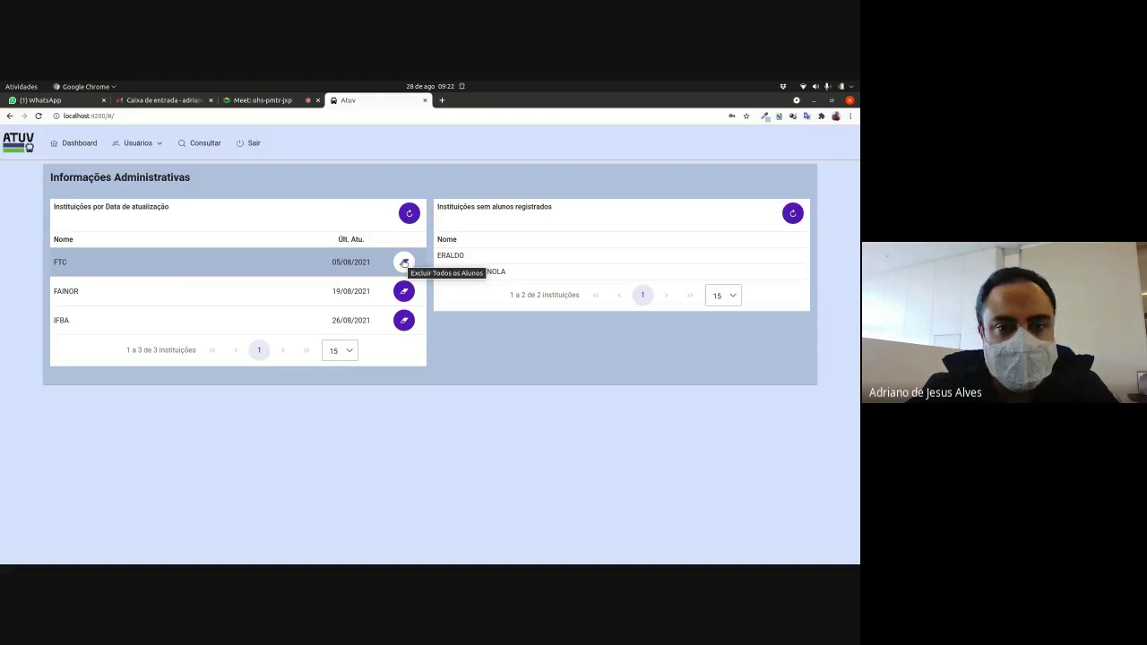
click(404, 262)
click(518, 376)
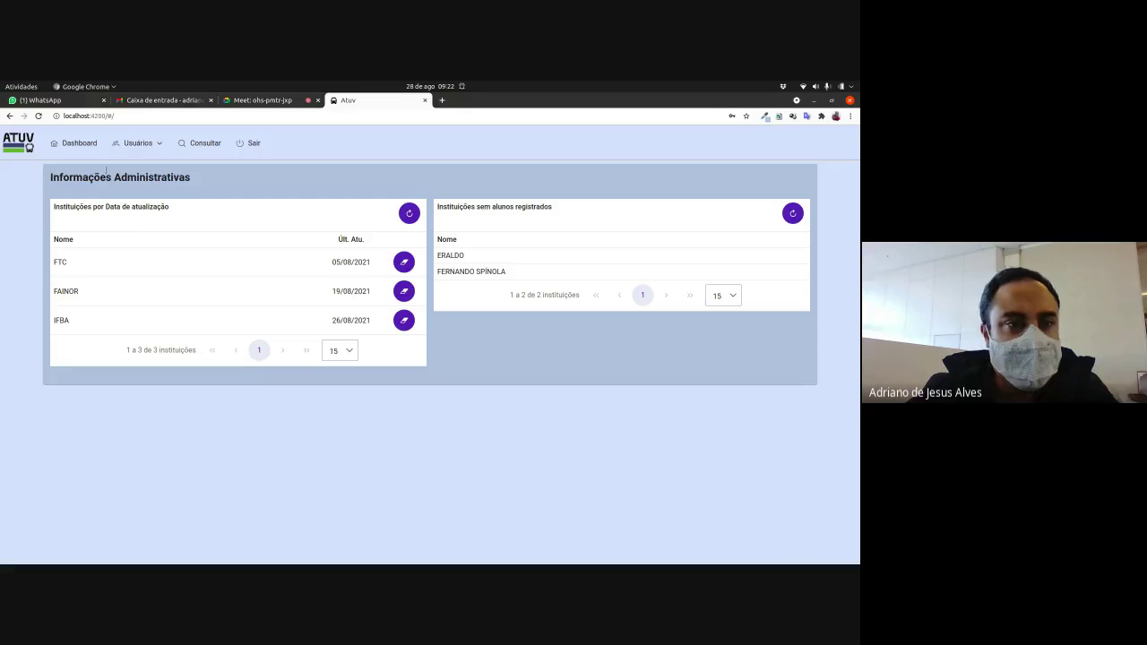
Step: Open Usuários from the Usuários menu, then switch to the Instituições list
click(161, 144)
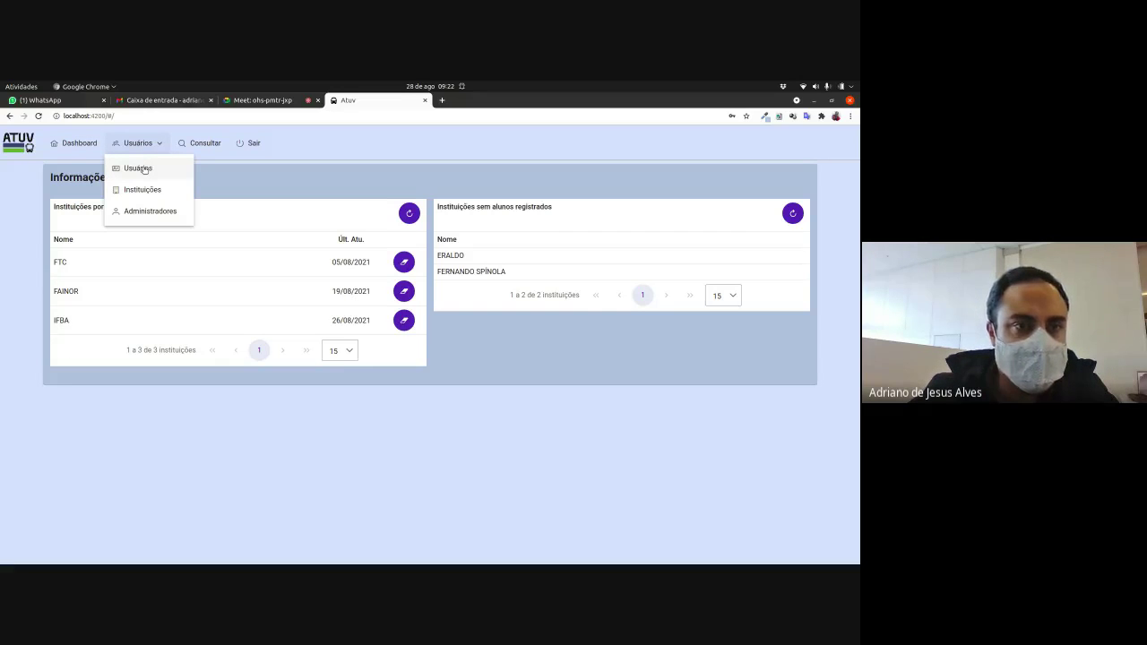
click(145, 169)
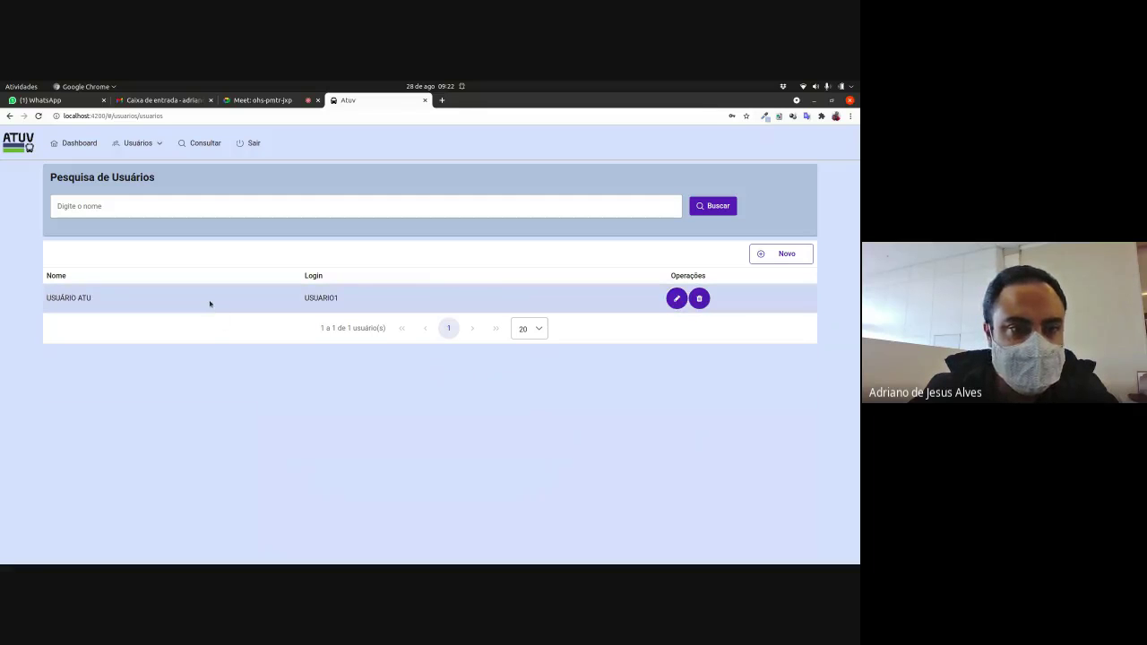
click(159, 144)
click(153, 192)
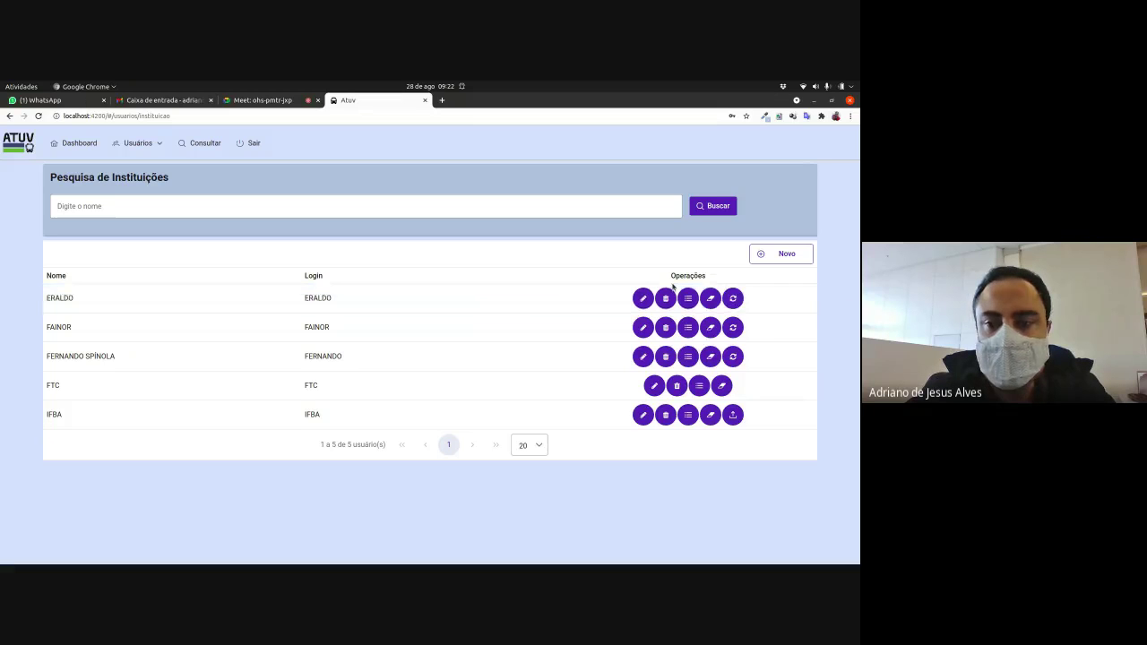
click(642, 298)
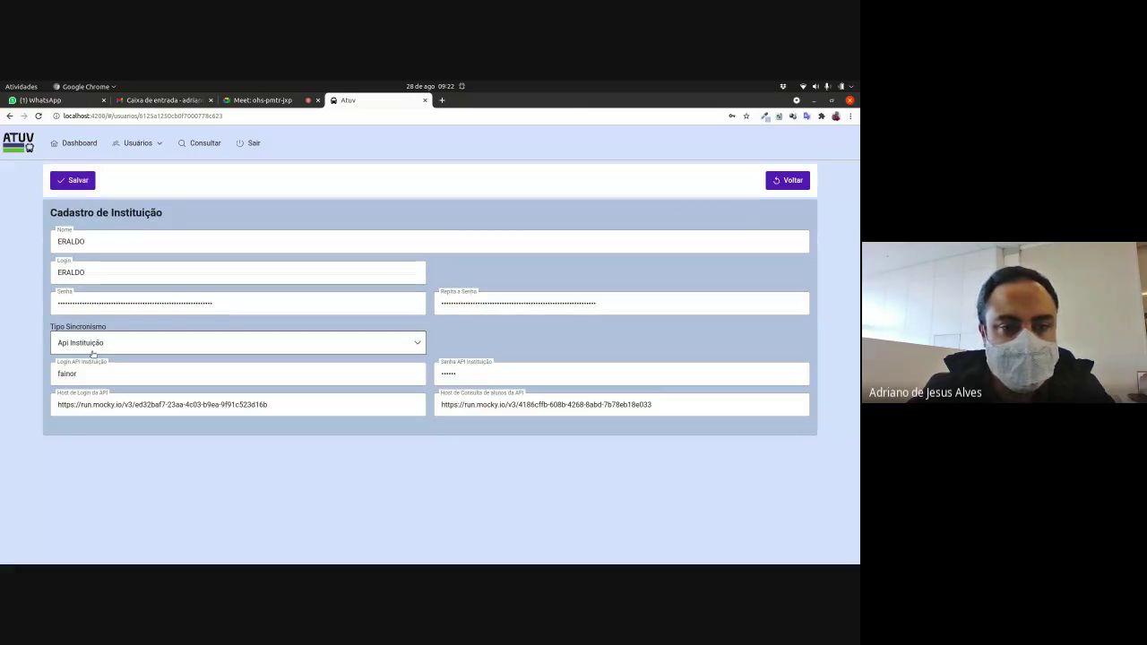
click(796, 181)
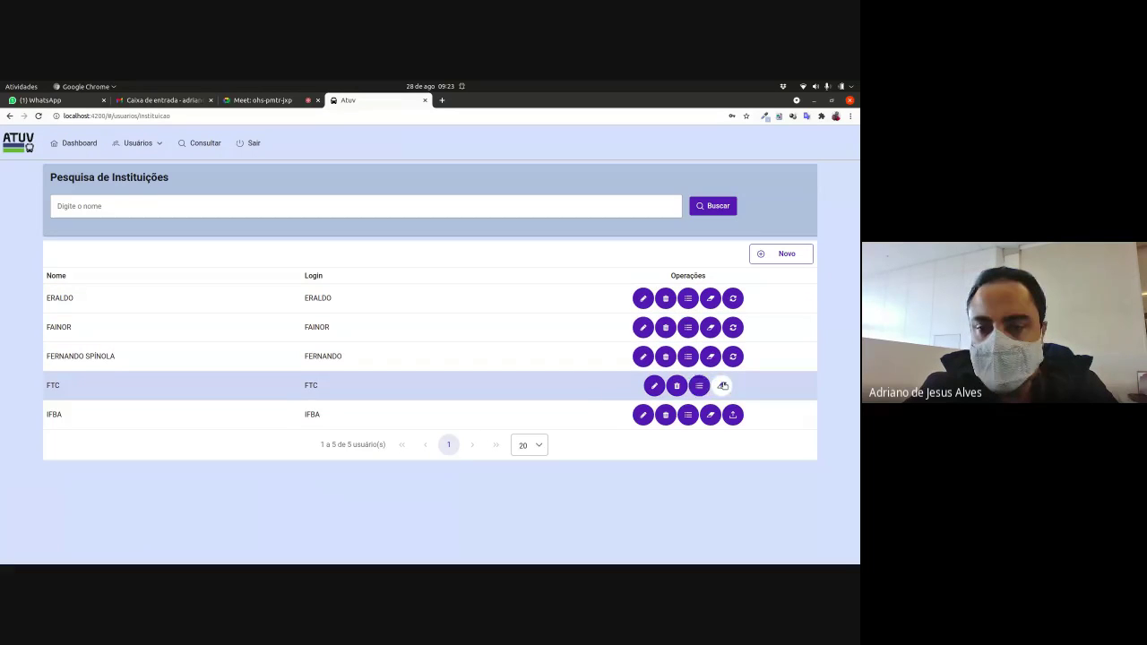
click(653, 387)
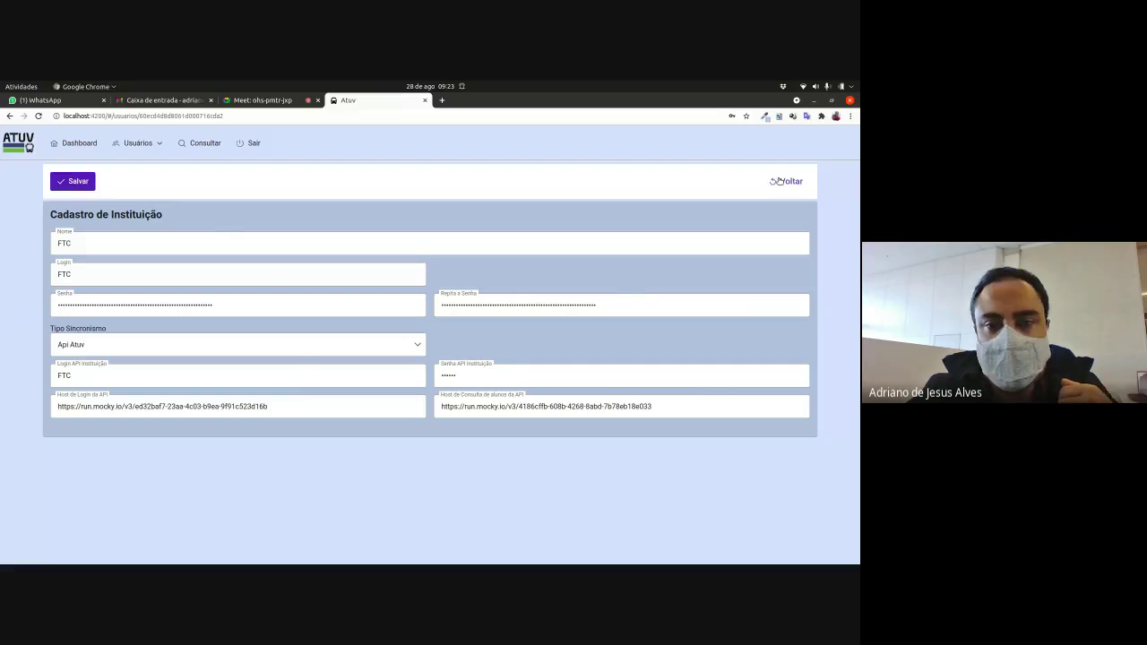
click(785, 181)
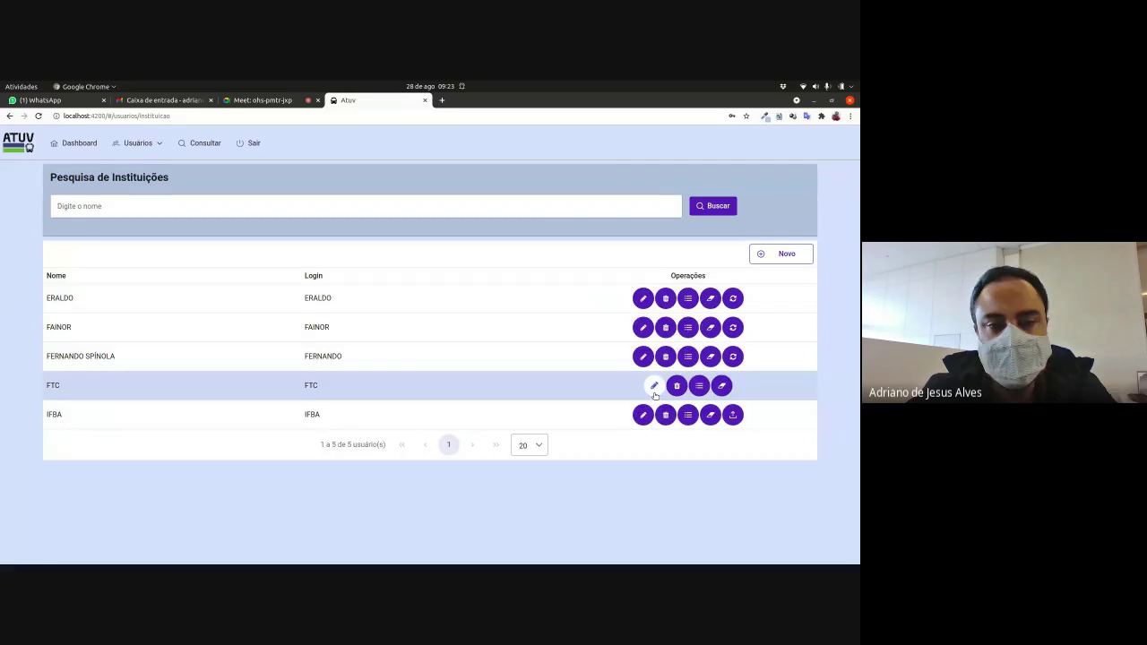
click(733, 415)
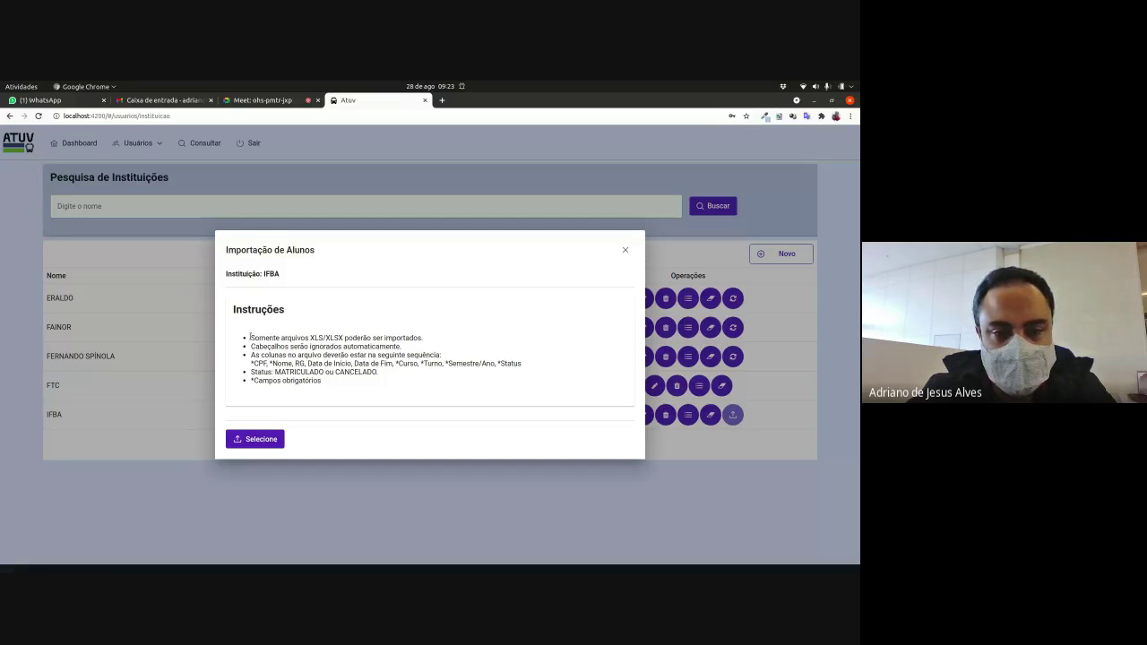
drag(251, 337, 533, 364)
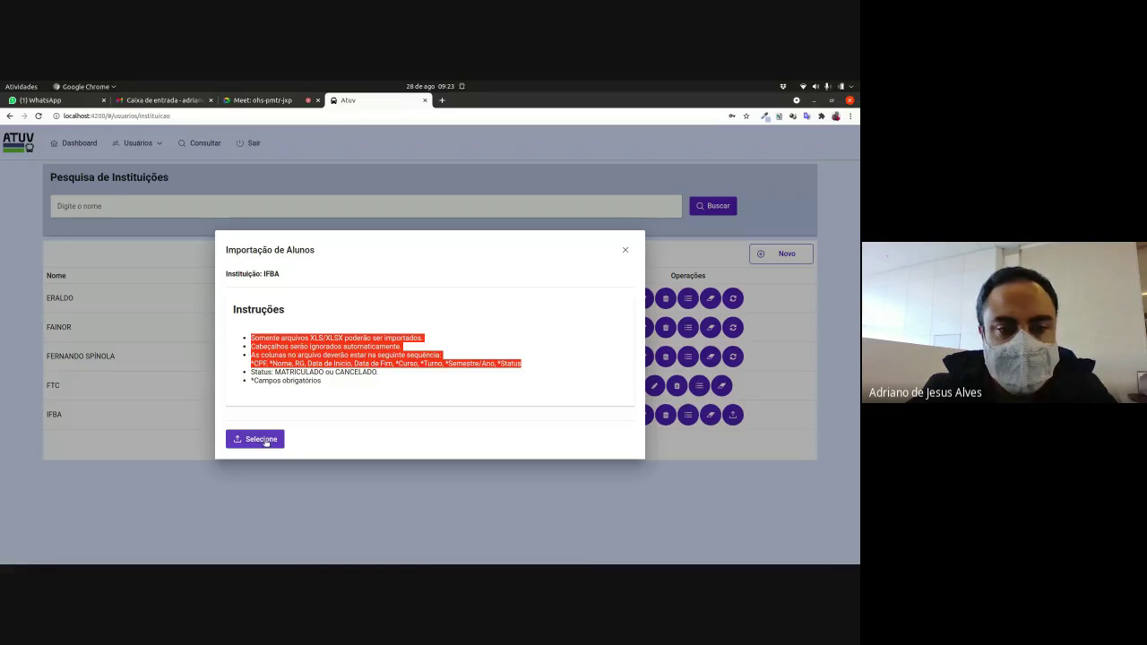
click(269, 440)
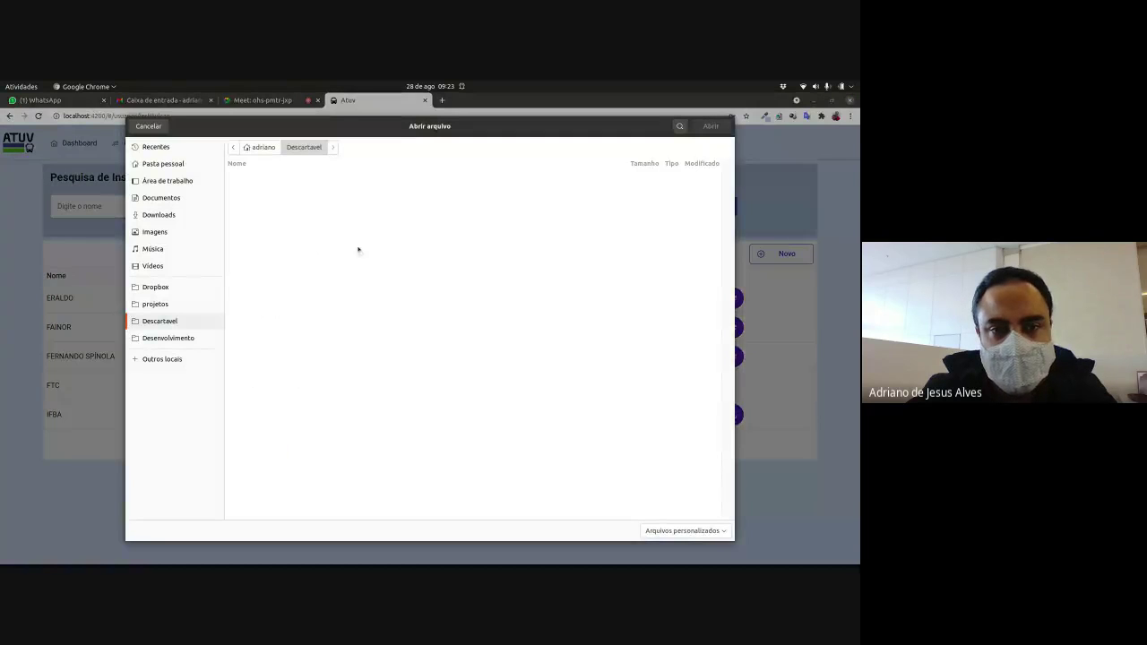
click(149, 125)
click(624, 250)
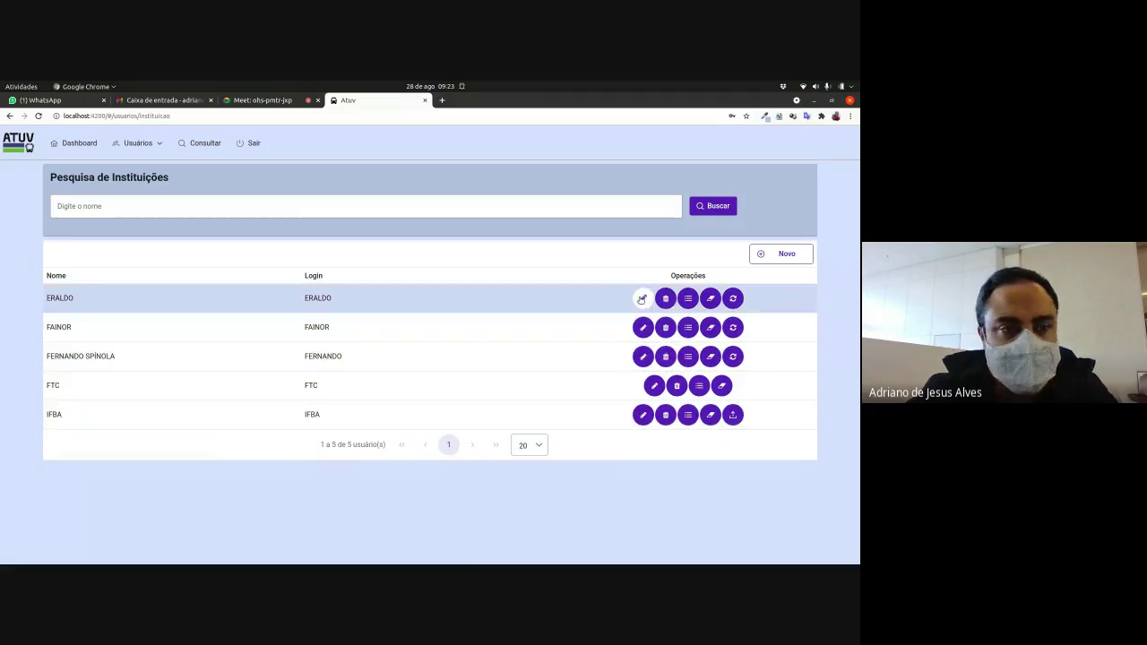
click(643, 327)
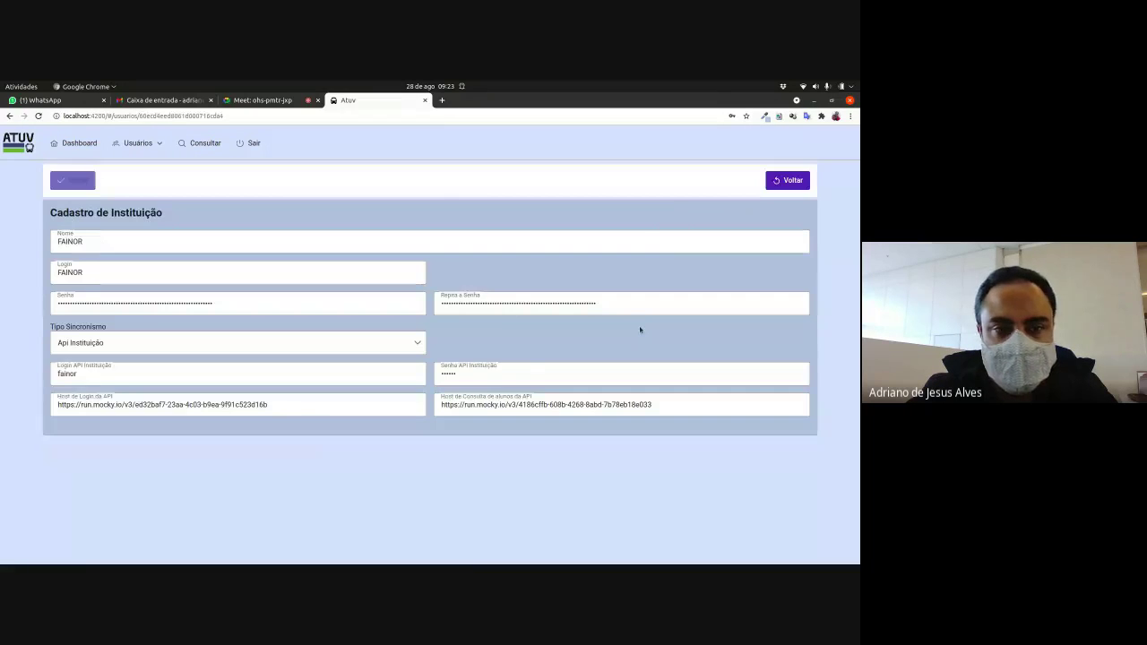
click(787, 180)
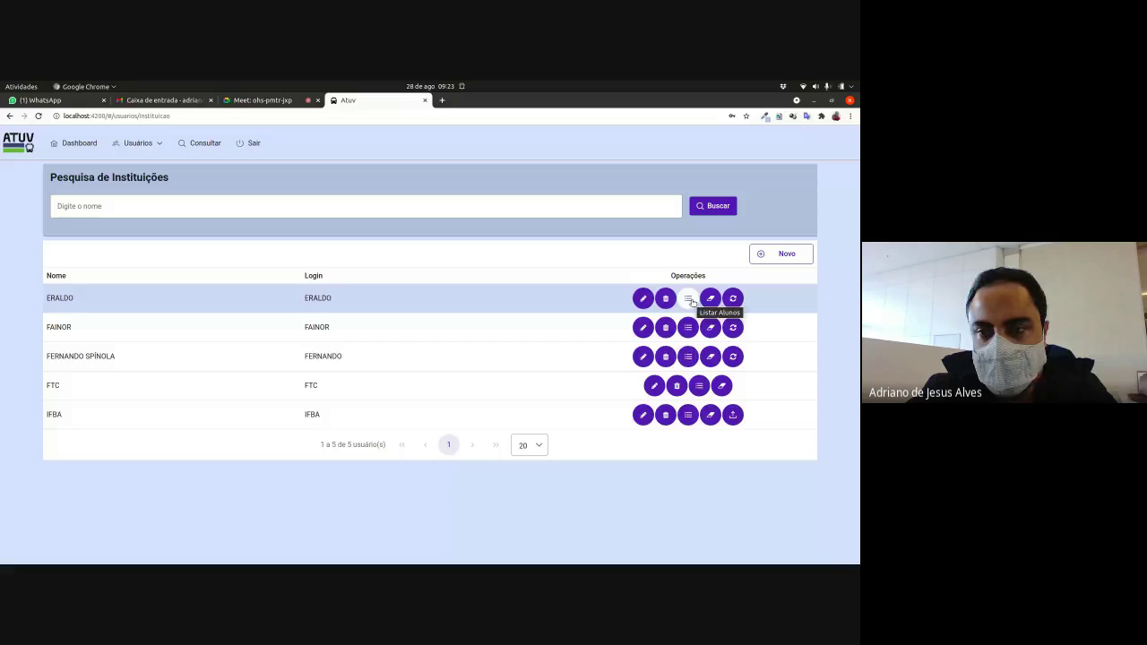
click(687, 413)
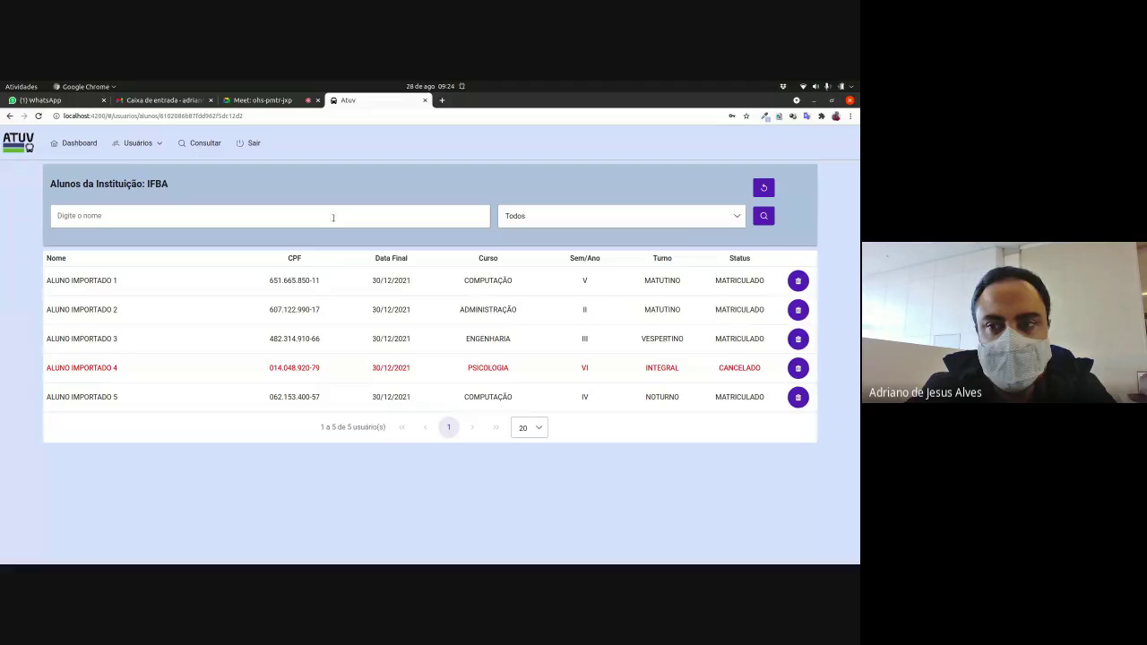
click(763, 187)
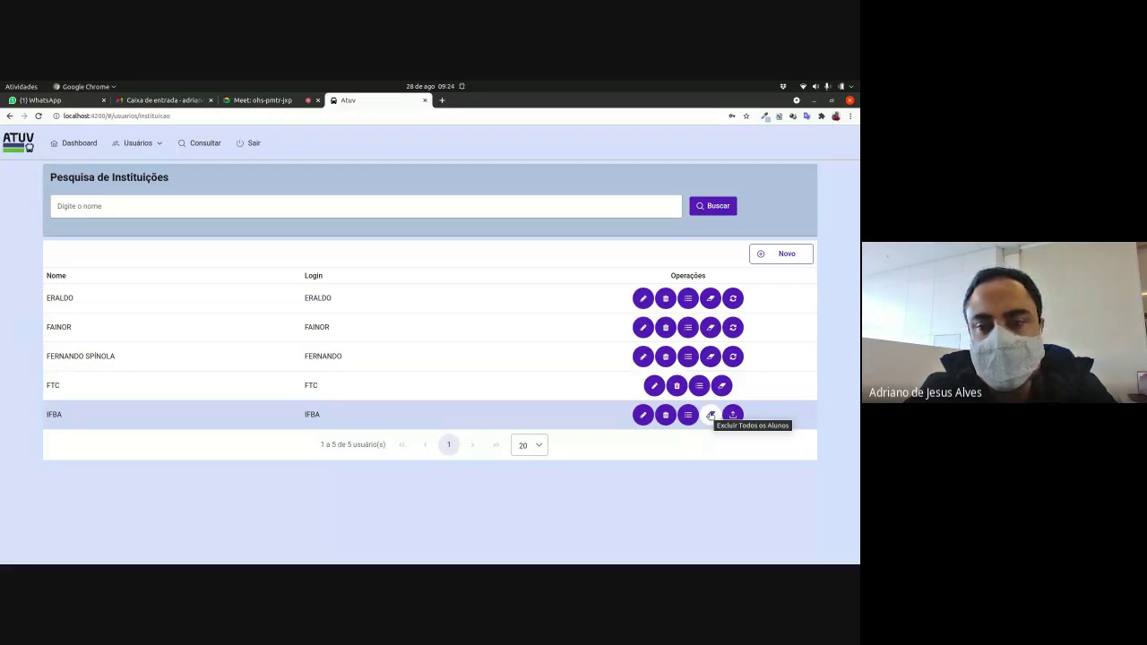
key(ctrl+shift+Tab)
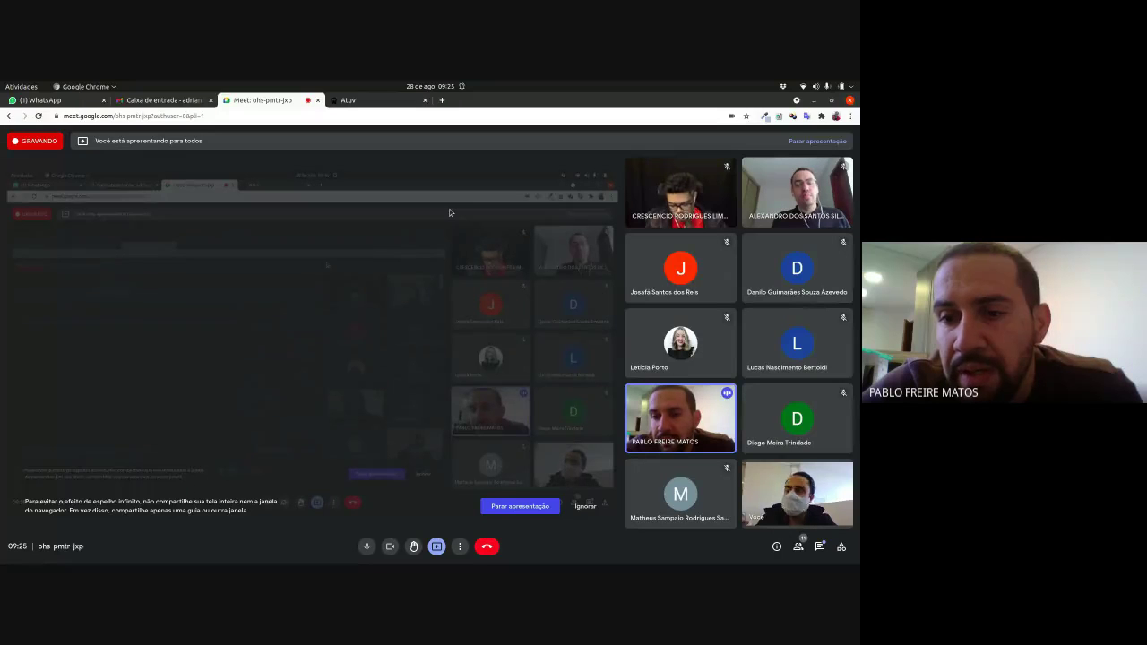